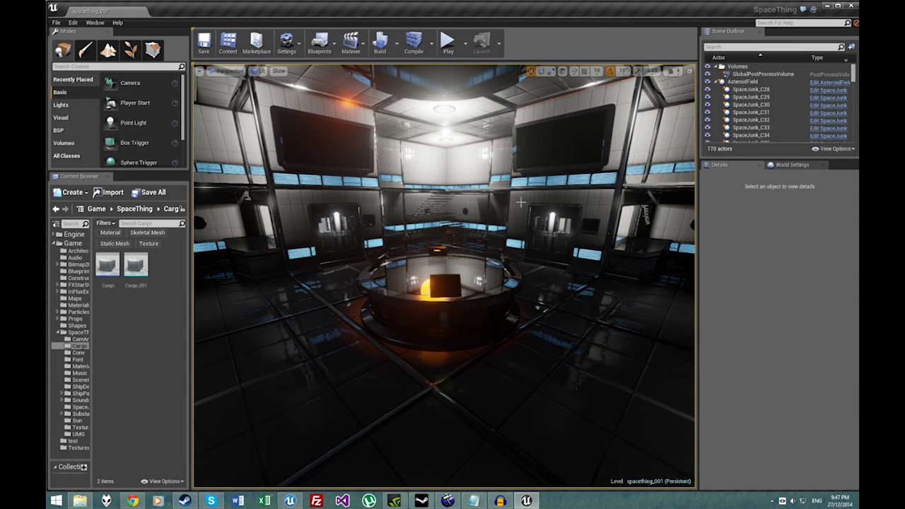
- Examine the spaceship level from its interior control room out to the exterior hull, asteroid field and sun
right_click_drag(444, 275, 301, 280)
key("w")
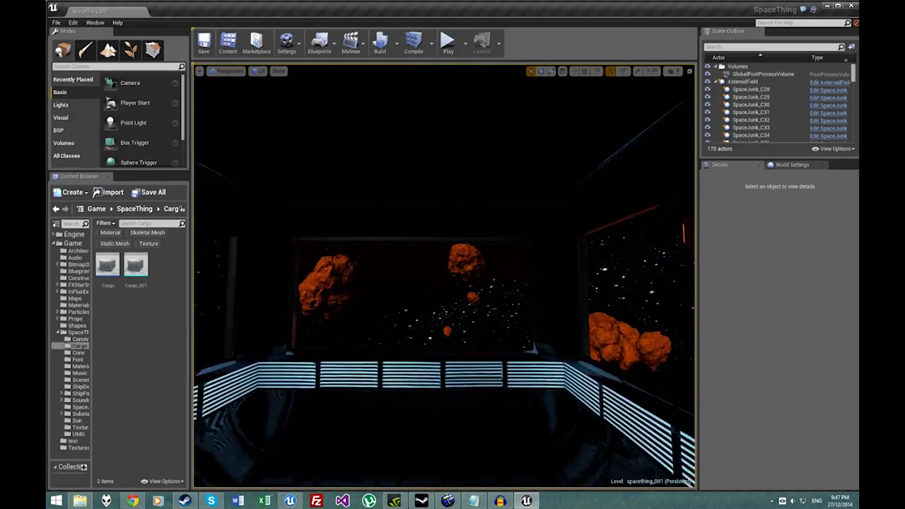
key("w")
right_click_drag(444, 275, 148, 347)
key("s")
key("s")
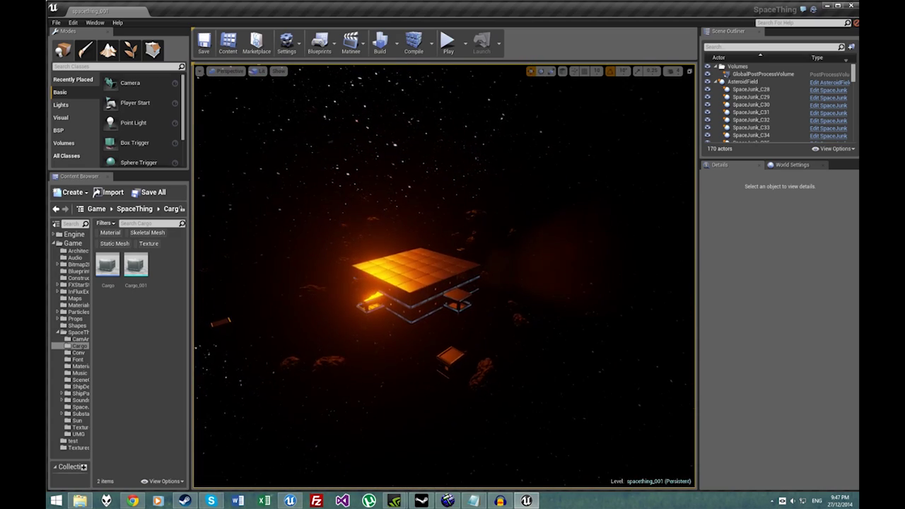
key("w")
mouse_move(527, 224)
right_mouse_down()
mouse_move(534, 220)
mouse_move(527, 224)
right_mouse_up()
right_click_drag(547, 284, 530, 187)
key("g")
key("q")
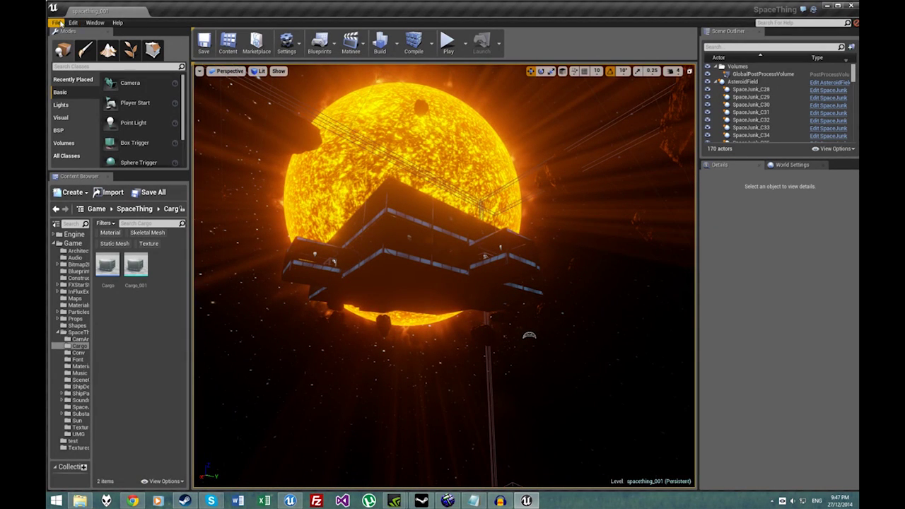
- Create a new level from the default template with a floor, sky and player start
left_click(55, 23)
left_click(78, 39)
left_click(395, 198)
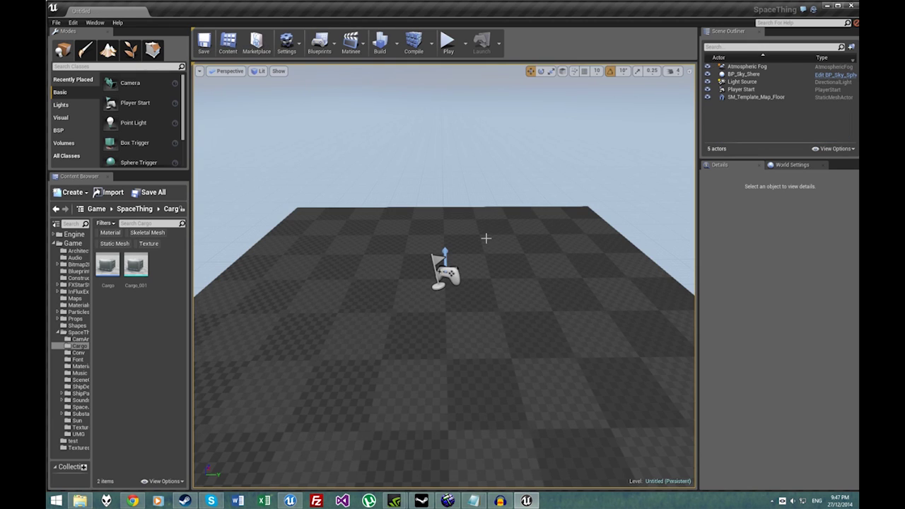
right_click_drag(486, 238, 466, 256)
key("w")
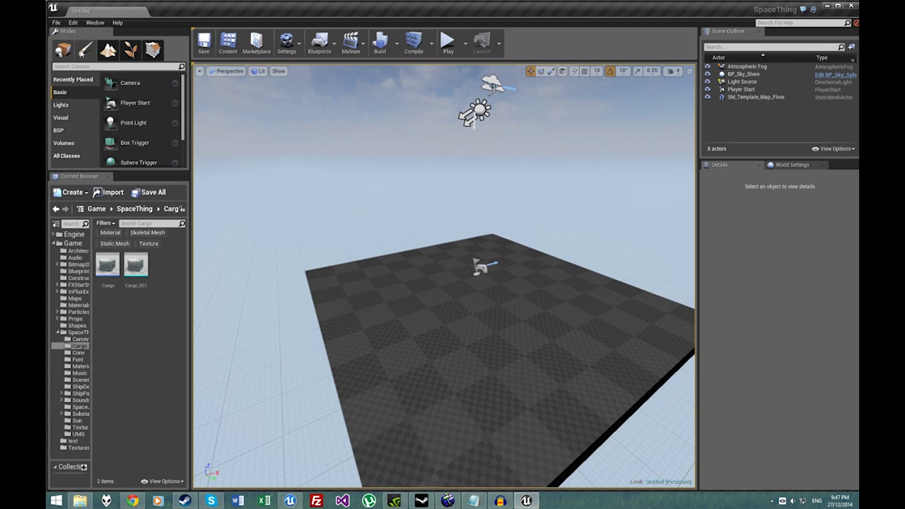
- Activate the geometry editing mode for the new untitled level
left_click(57, 22)
left_click(234, 19)
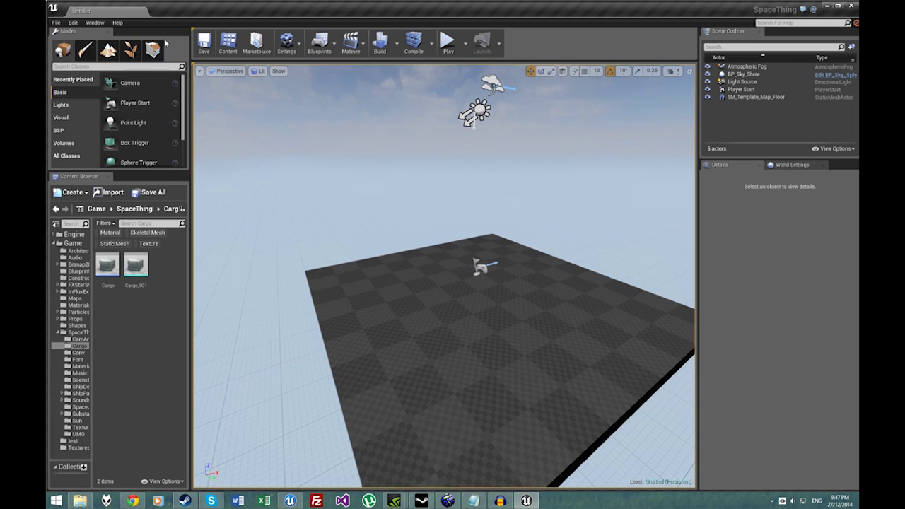
left_click(152, 49)
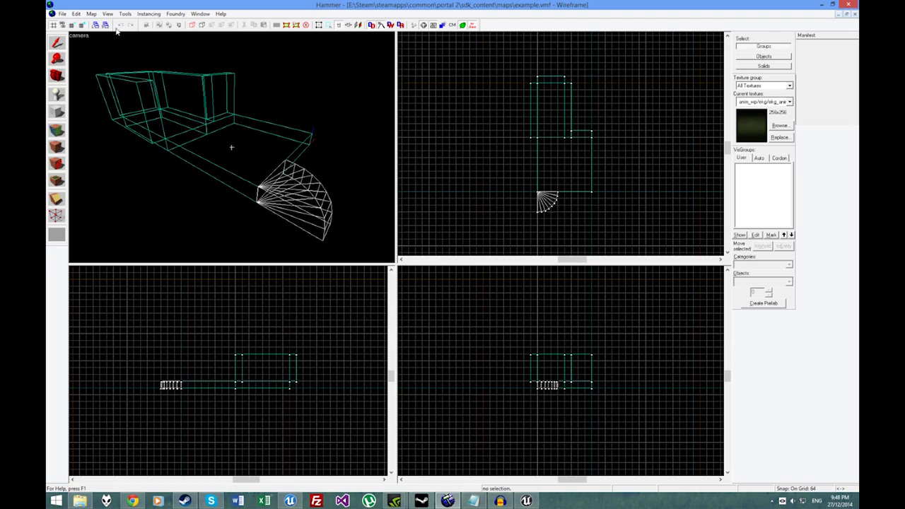
- Set the camera view of the example map to textured shaded and inspect the room up close
left_click(80, 35)
left_click(121, 95)
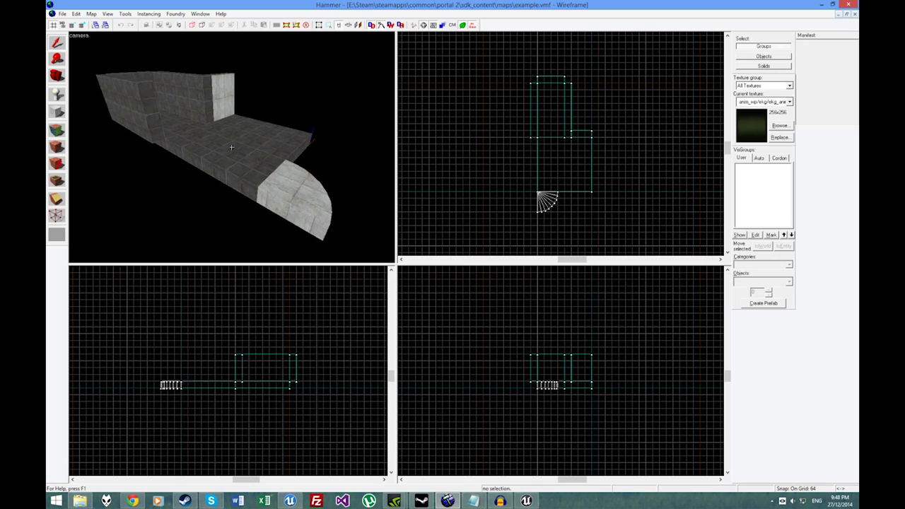
key("z")
key("w")
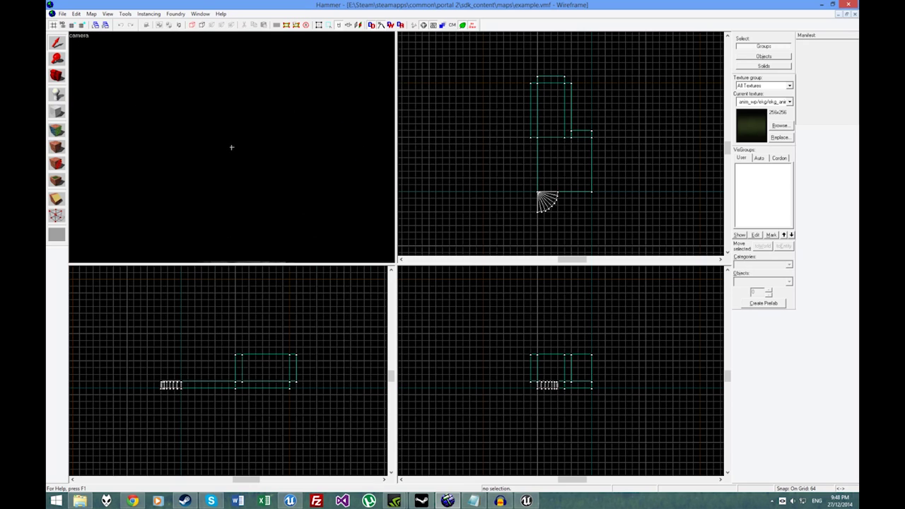
key("d")
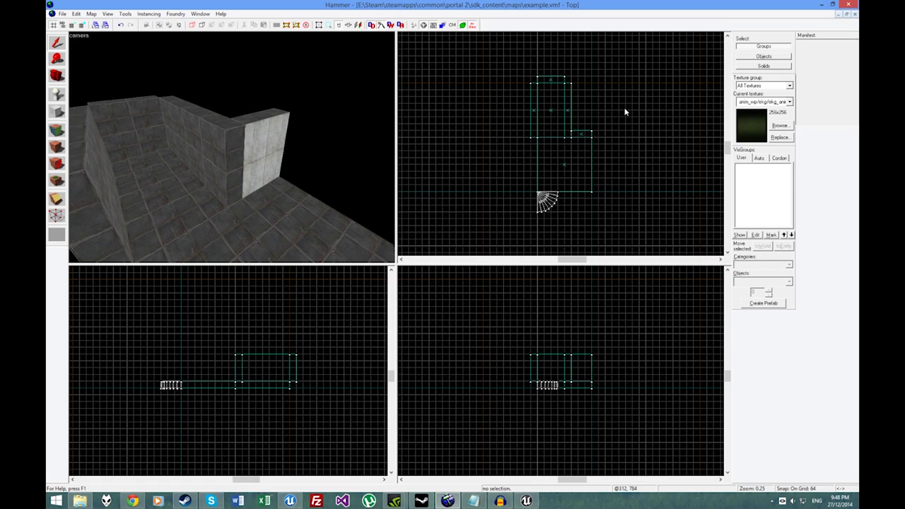
- Copy the corridor's 64 by 512 side wall to the outer edge of the larger room's floor
scroll(625, 111, "up", 5)
scroll(597, 109, "down", 5)
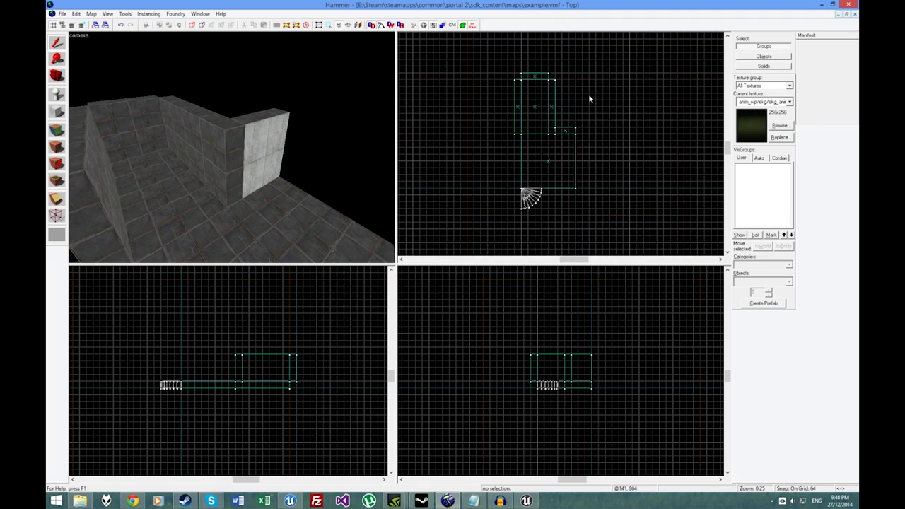
left_click(550, 97)
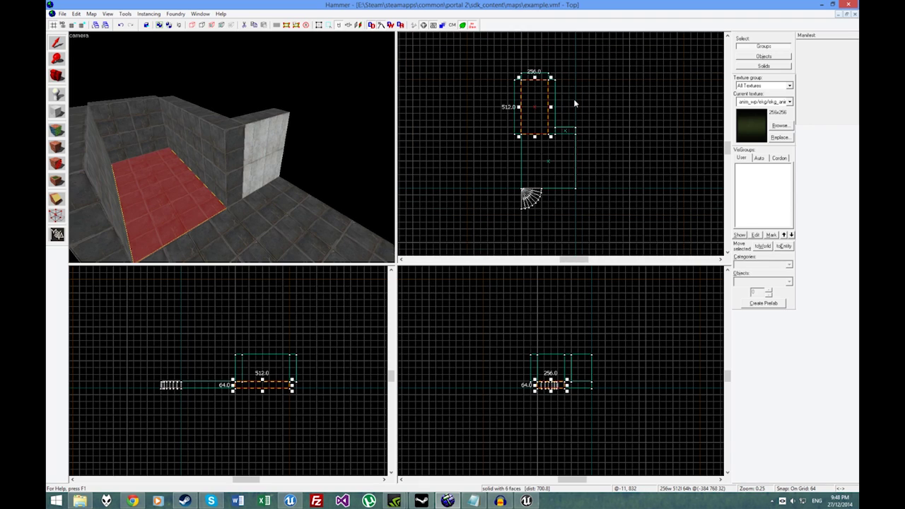
key("Escape")
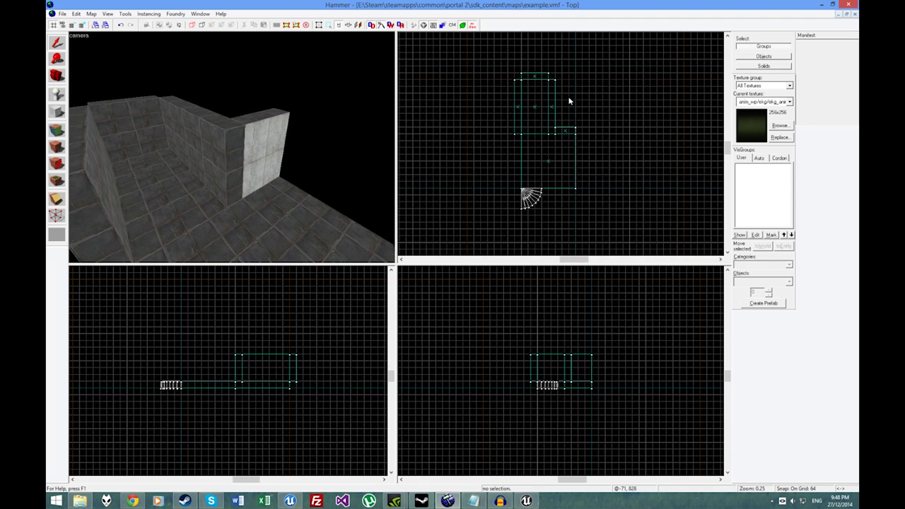
scroll(570, 102, "up", 2)
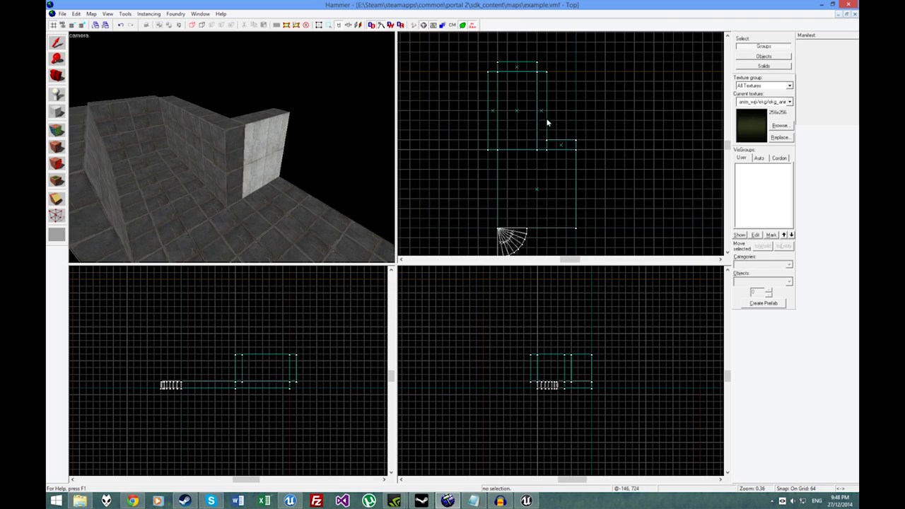
mouse_move(546, 113)
left_mouse_down()
mouse_move(547, 125)
mouse_move(586, 126)
mouse_move(584, 206)
left_mouse_up()
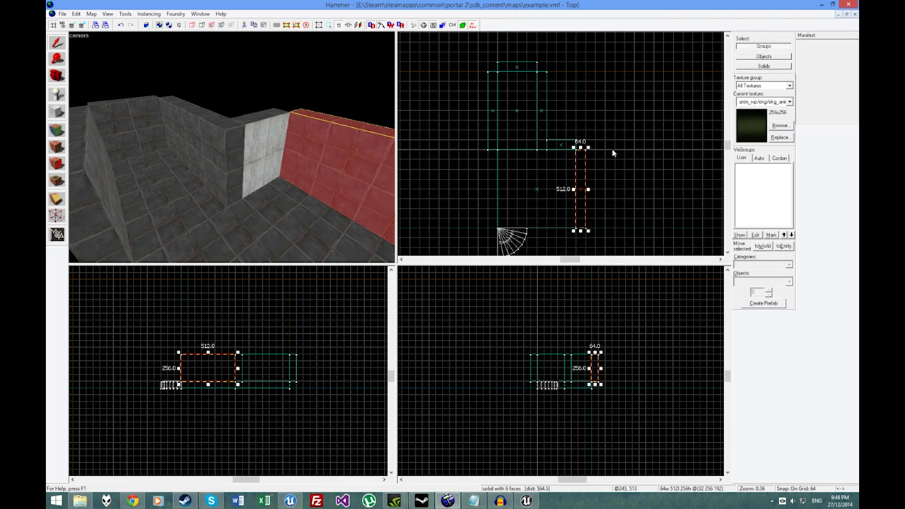
- Create a rectangular block primitive beside the corridor in the top view and undo its creation
left_click(56, 129)
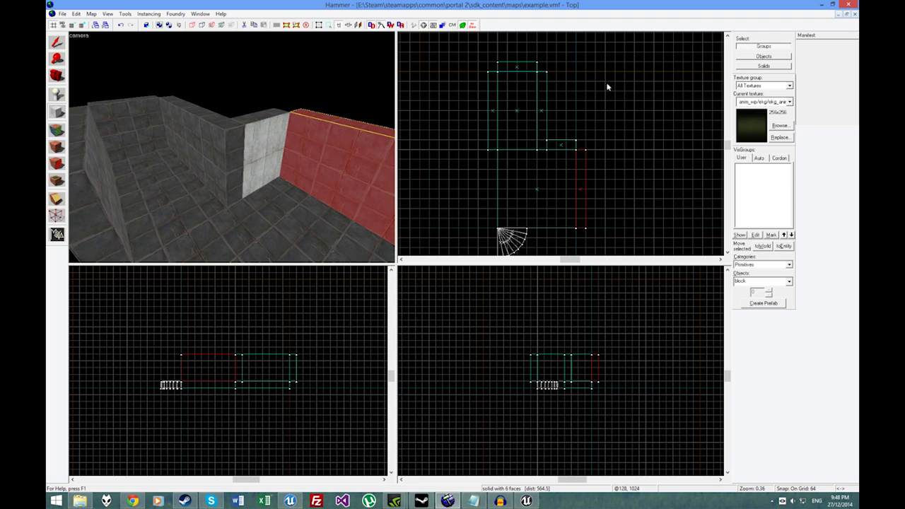
left_click_drag(595, 71, 670, 134)
key("Return")
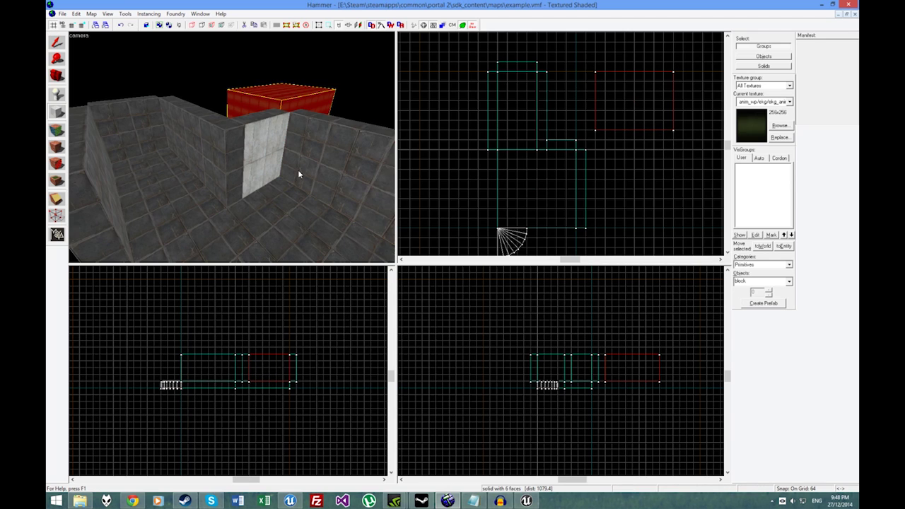
key("z")
key("z")
key("ctrl+z")
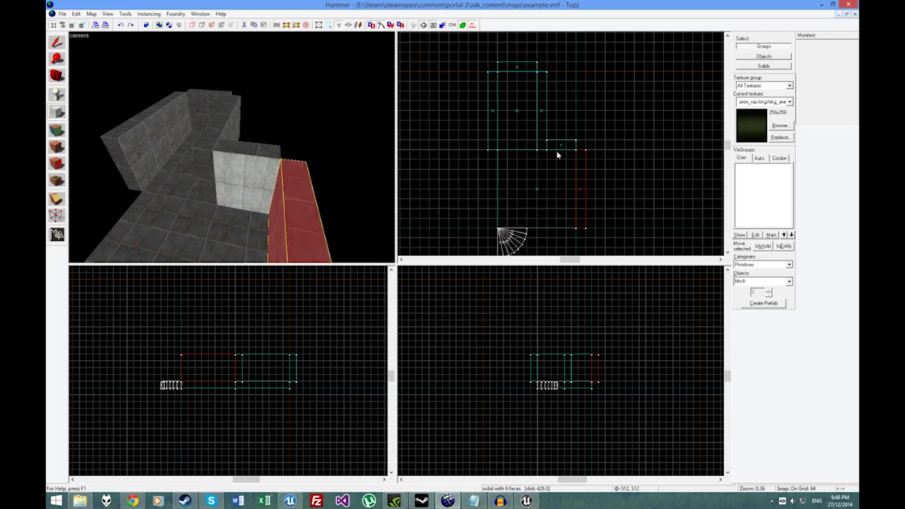
- Choose the grey anim_wp/framework backpanel texture and draw a separate 64 by 384 by 256 wall block beside the larger room
left_click(772, 127)
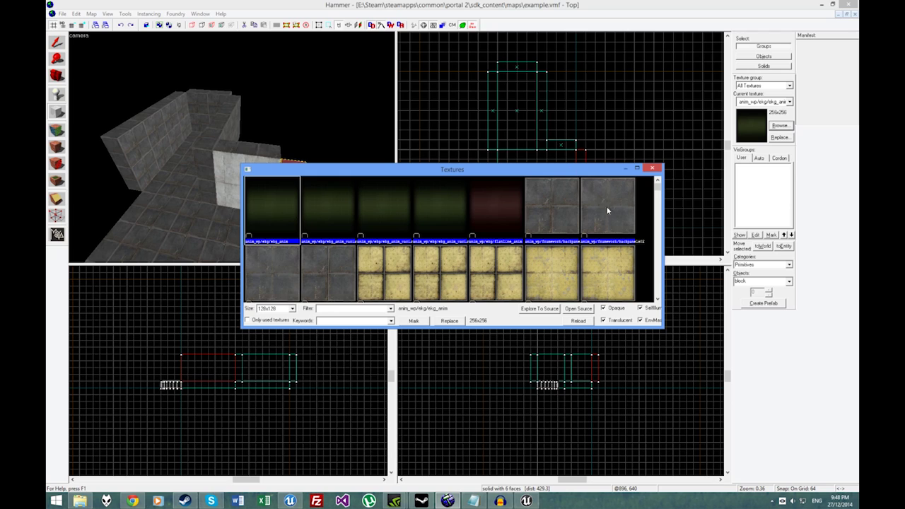
double_click(606, 210)
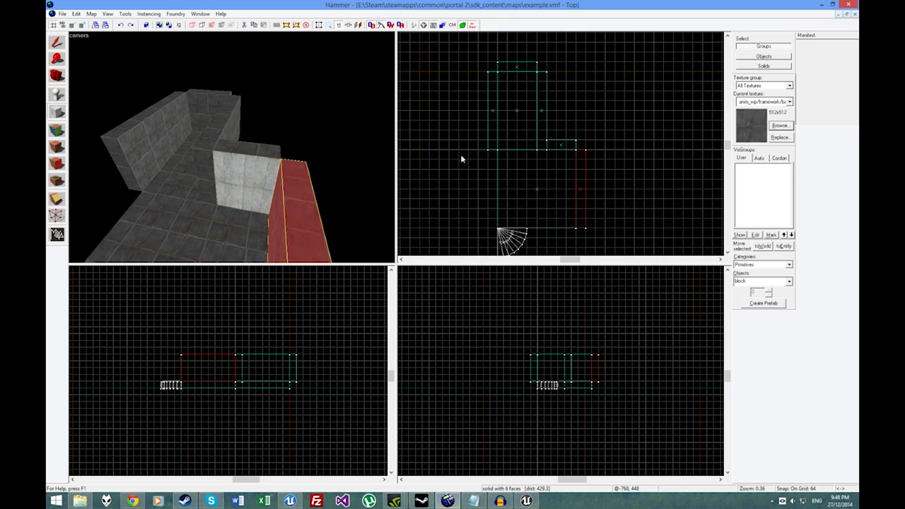
left_click_drag(450, 150, 472, 215)
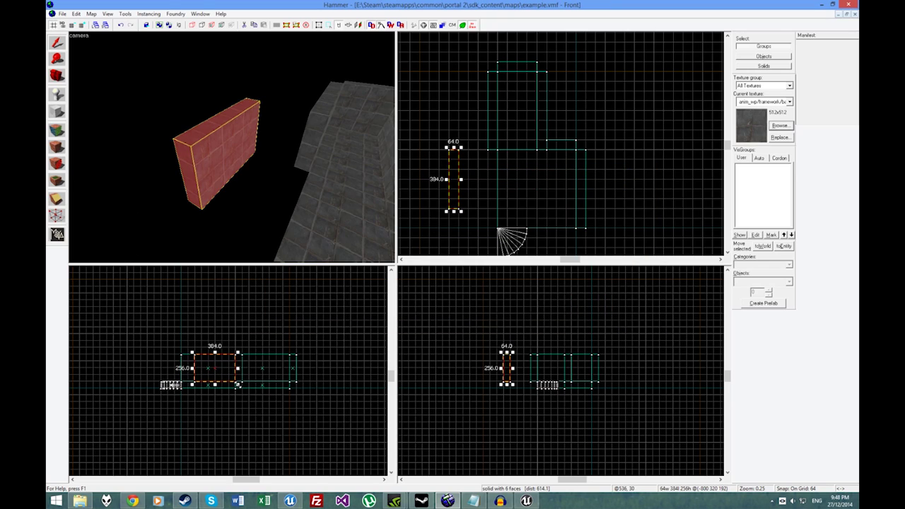
mouse_move(237, 385)
left_mouse_down()
mouse_move(218, 365)
mouse_move(247, 408)
left_mouse_up()
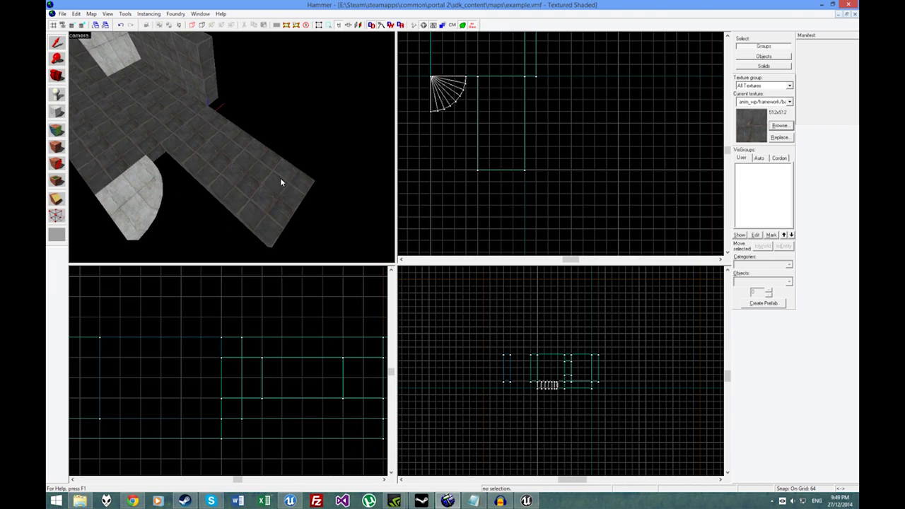
- Try rotating the 256 by 512 floor slab next to the curved corner, and undo the rotation
left_click(280, 179)
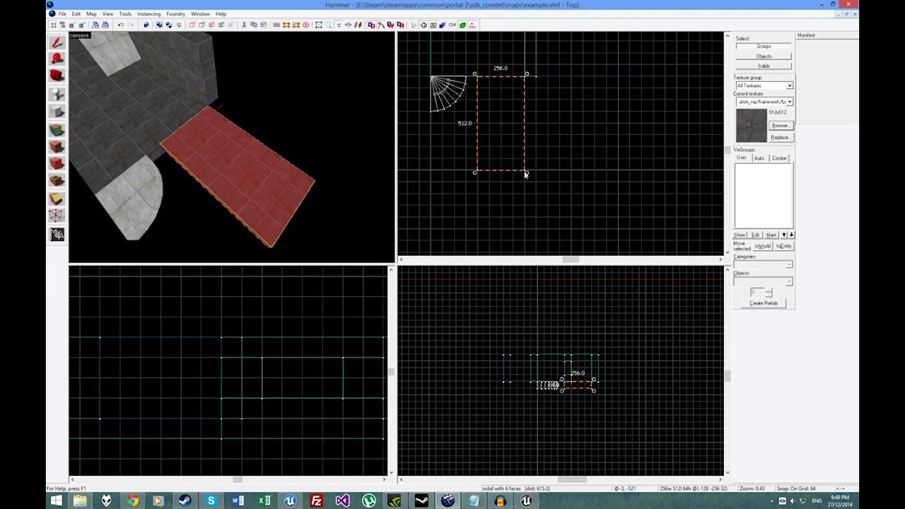
mouse_move(526, 174)
left_mouse_down()
mouse_move(492, 182)
mouse_move(568, 181)
mouse_move(519, 186)
mouse_move(569, 170)
mouse_move(434, 182)
mouse_move(457, 181)
left_mouse_up()
left_click(514, 131)
key("ctrl+z")
- Shorten the selected floor slab slightly at its free end
mouse_move(526, 125)
left_mouse_down()
mouse_move(528, 152)
mouse_move(523, 124)
left_mouse_up()
mouse_move(527, 172)
left_mouse_down()
mouse_move(495, 177)
mouse_move(478, 162)
mouse_move(509, 142)
mouse_move(557, 156)
mouse_move(525, 205)
mouse_move(550, 134)
mouse_move(527, 161)
left_mouse_up()
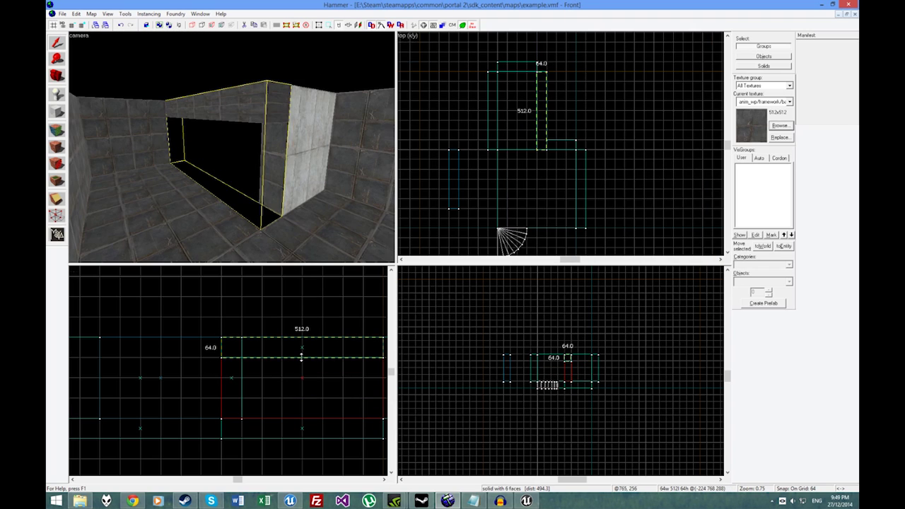
- Build a window opening in the corridor's side wall from blocks along its bottom edge and at both ends
mouse_move(312, 347)
left_mouse_down()
mouse_move(311, 407)
mouse_move(313, 370)
mouse_move(303, 400)
left_mouse_up()
left_click_drag(219, 379, 342, 388)
left_click_drag(364, 385, 266, 384, "shift")
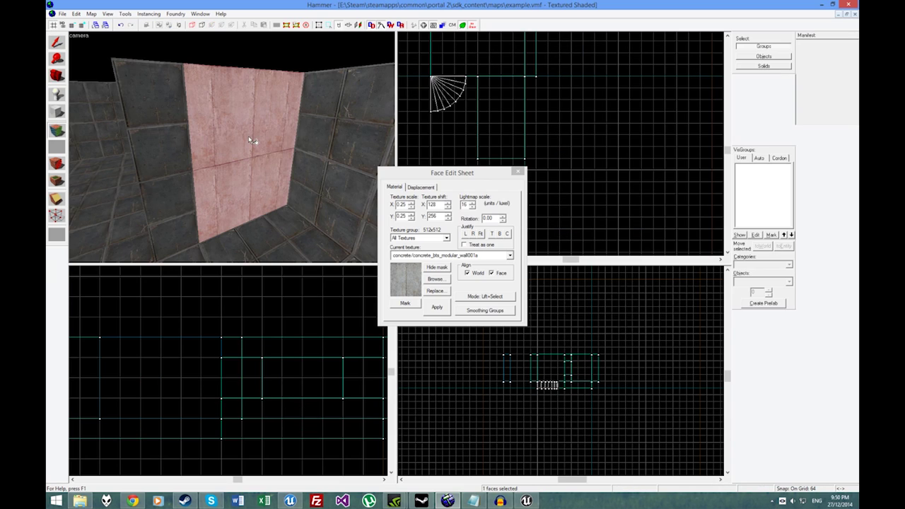
- Fit the concrete texture to the selected wall face and apply a new horizontal texture scale
left_click(481, 234)
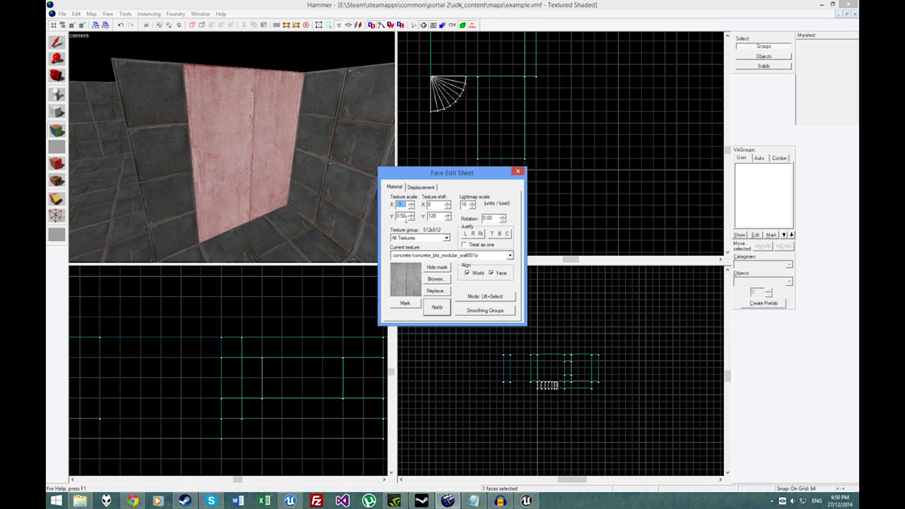
key("Return")
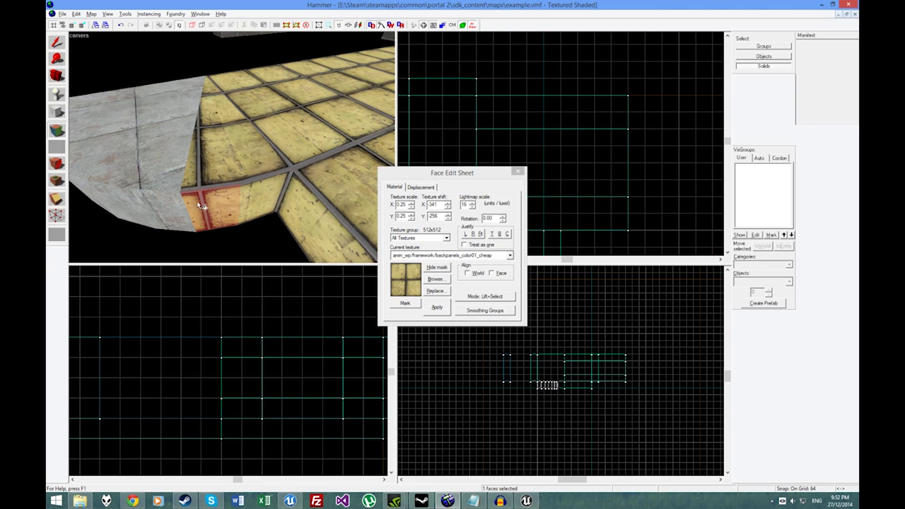
- Wrap the yellow backpanels_color01_cheap texture across the side and top faces of the first untextured curved floor segments
key("z")
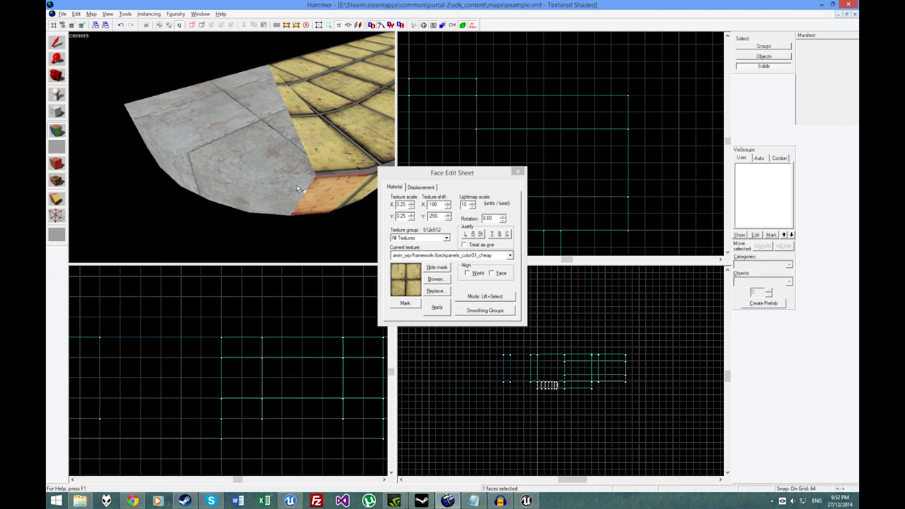
right_click(293, 189, "alt")
left_click(289, 189)
right_click(279, 156, "alt")
right_click(233, 183, "alt")
left_click(232, 182)
right_click(233, 153, "alt")
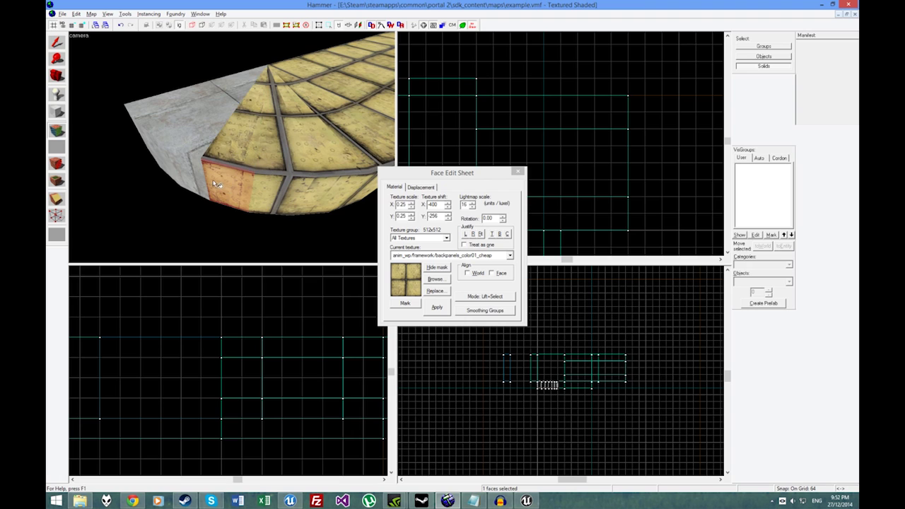
- Continue the yellow backpanels_color01_cheap texture around the remaining segments to the end of the curved floor
right_click(185, 172)
left_click(185, 172)
right_click(170, 130)
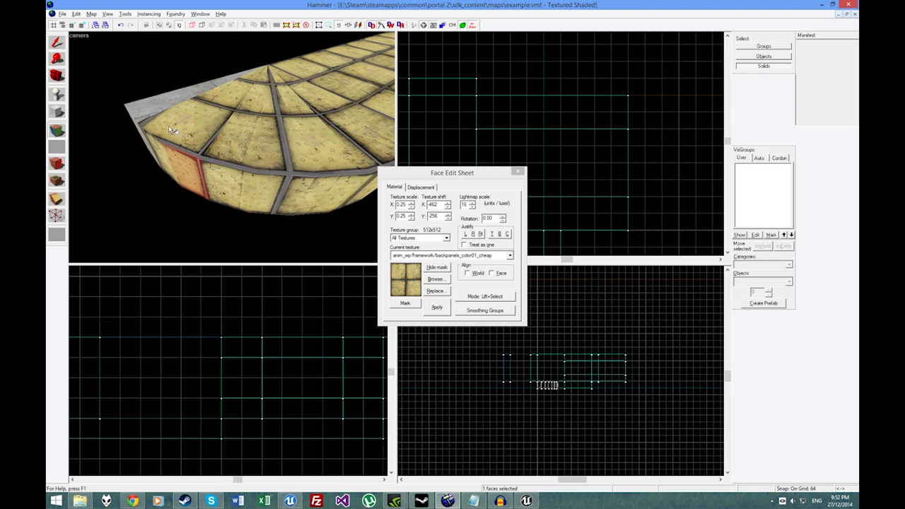
left_click(157, 153)
right_click(162, 132, "alt")
key("z")
key("a")
key("z")
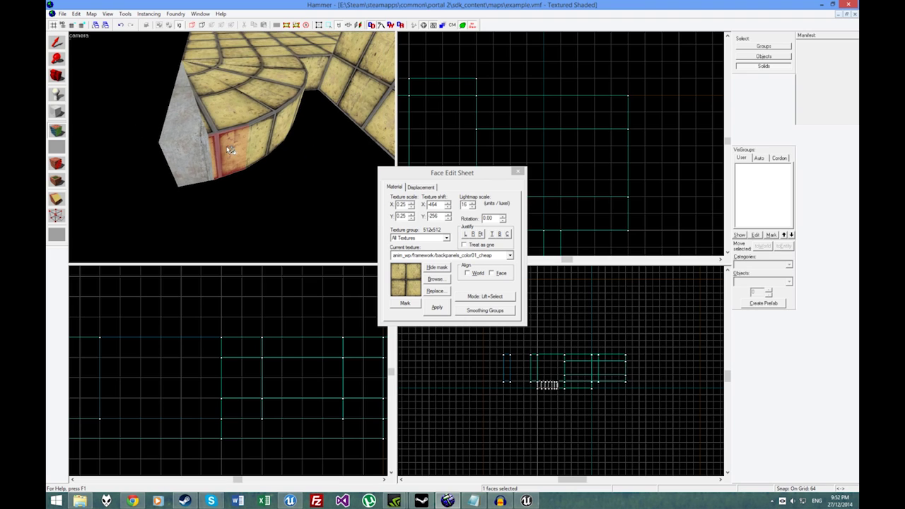
left_click_drag(191, 163, 240, 155)
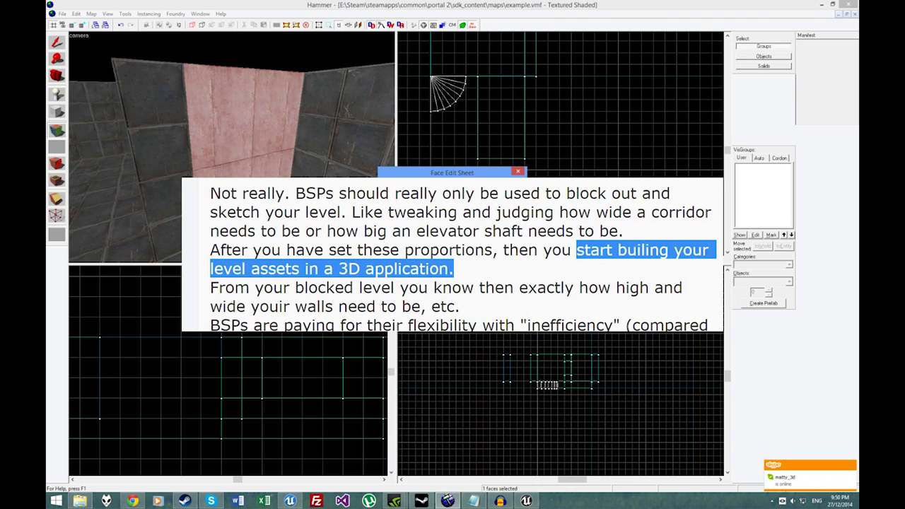
- Check the wall face's smoothing group options and mark every face that uses the concrete_bts_modular_wall001a texture
left_click(485, 310)
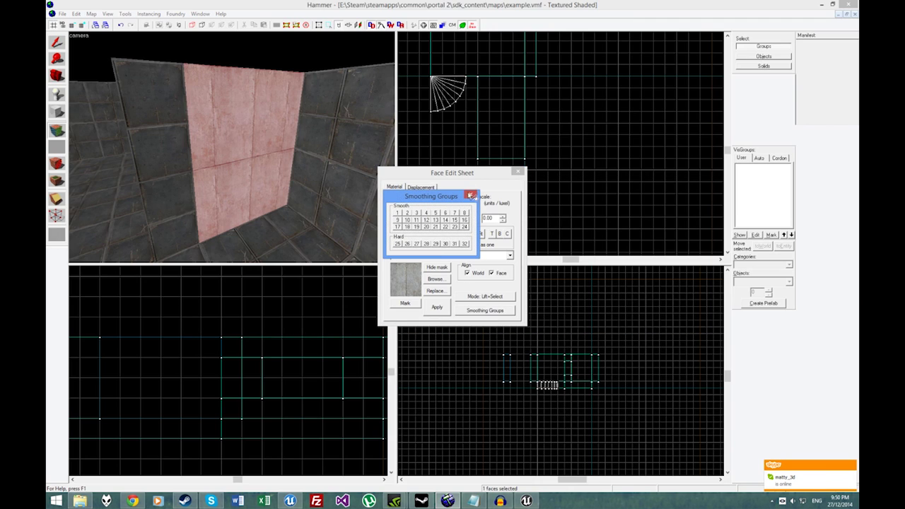
left_click(470, 195)
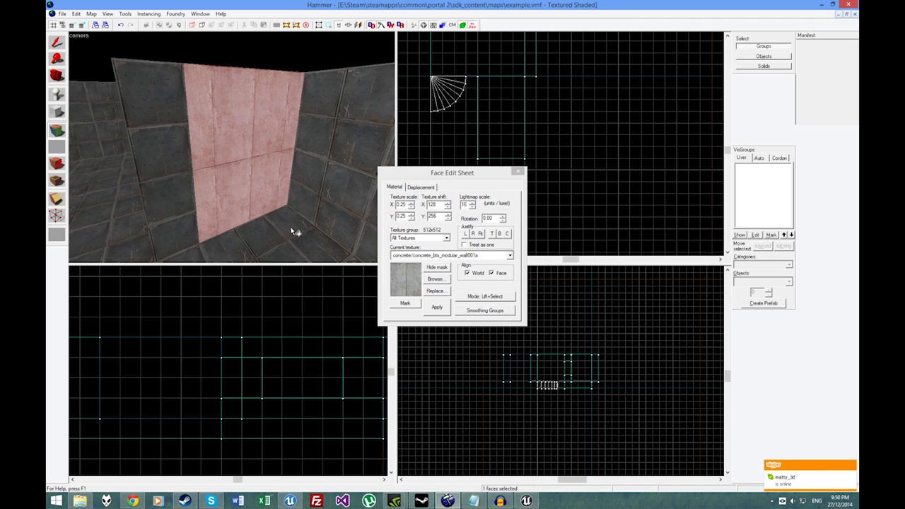
key("z")
key("z")
left_click(406, 306)
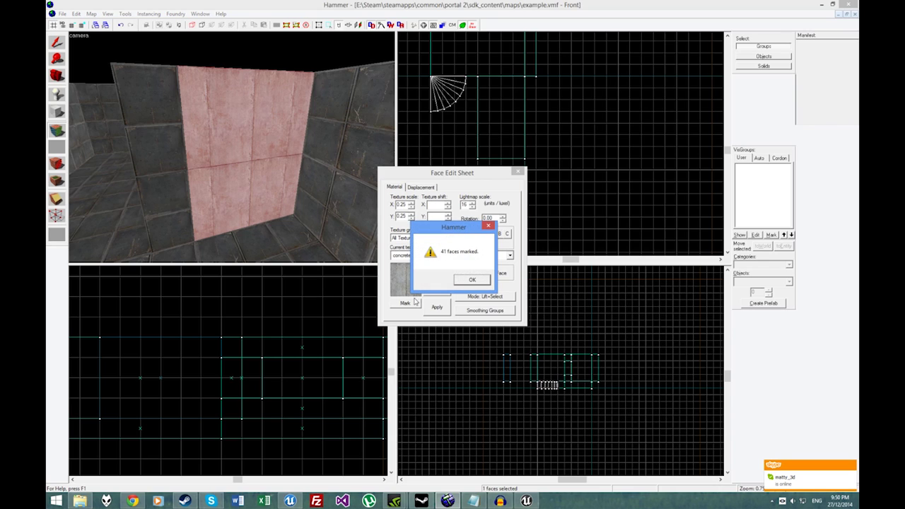
- Mark every face that uses the anim_wp/framework/backpanels texture
left_click(474, 283)
left_click(265, 227)
left_click(231, 205)
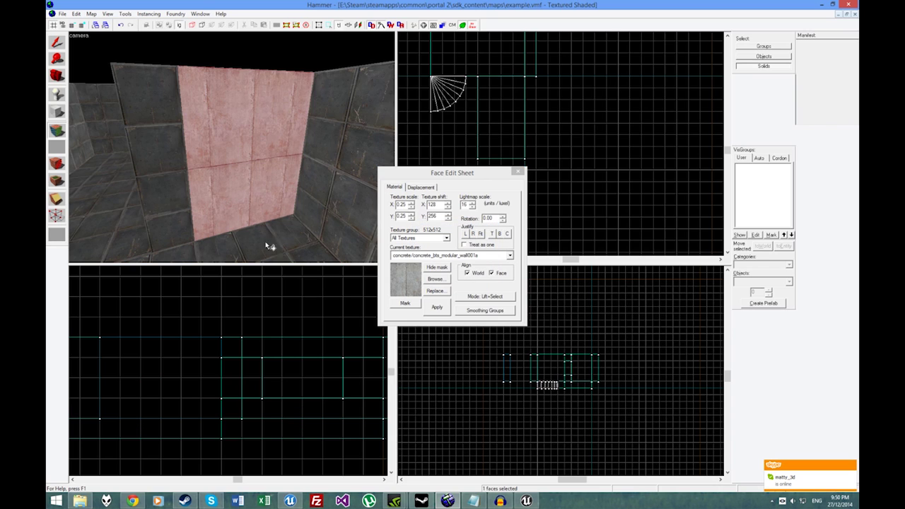
left_click(265, 241)
left_click(406, 306)
left_click(473, 281)
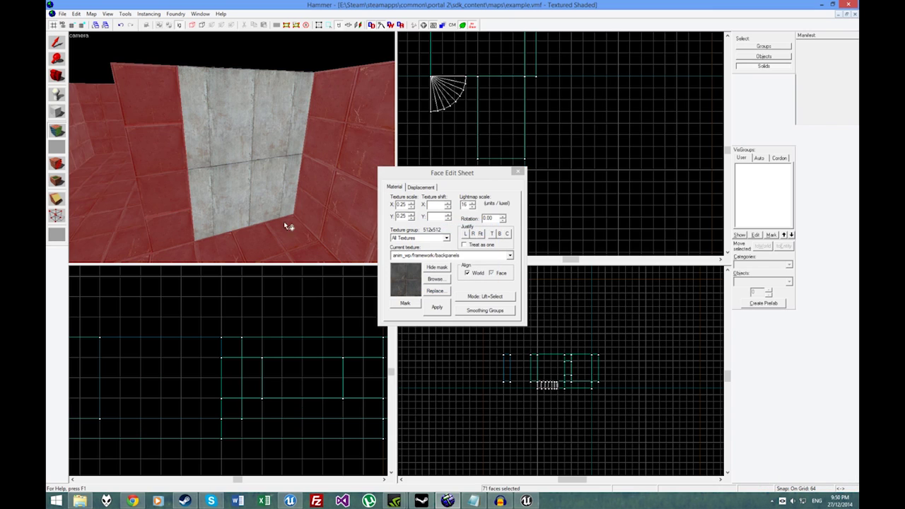
- Select only the concrete wall face and view it within the surrounding room
key("z")
key("s")
key("z")
left_click(236, 164)
left_click(245, 141)
key("z")
key("w")
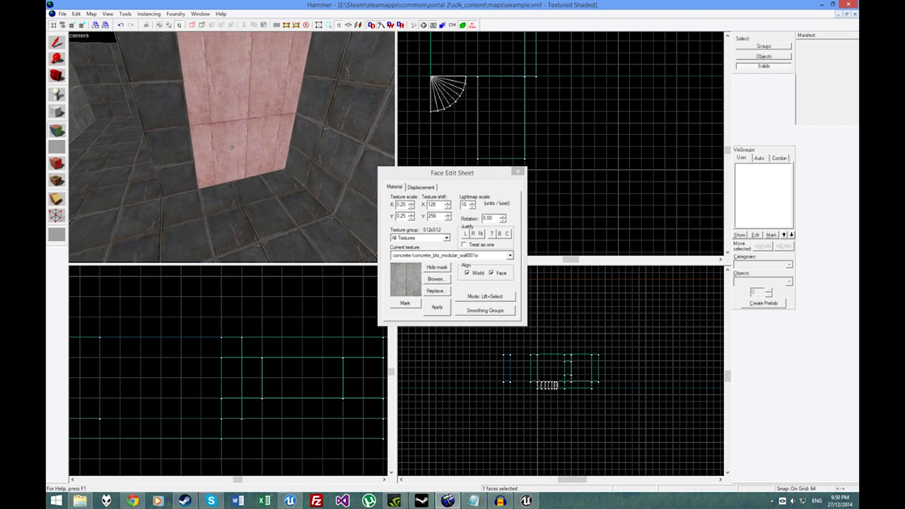
key("s")
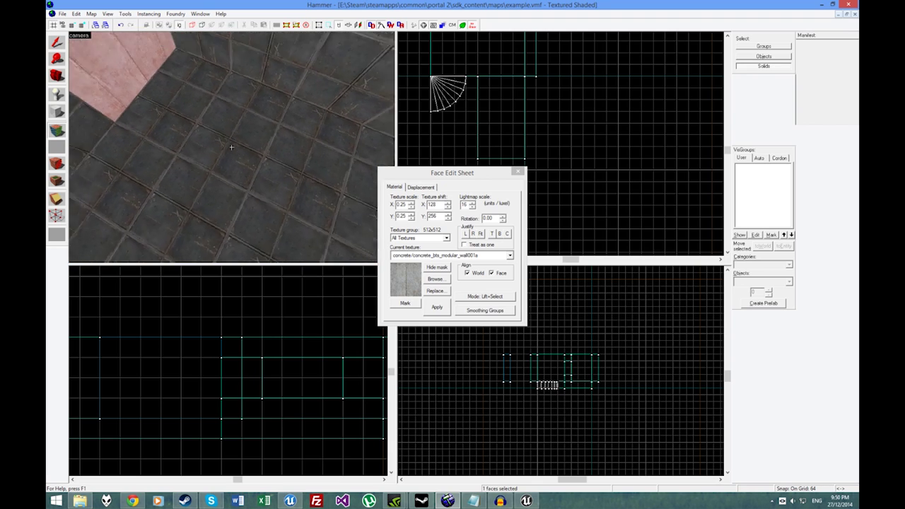
key("s")
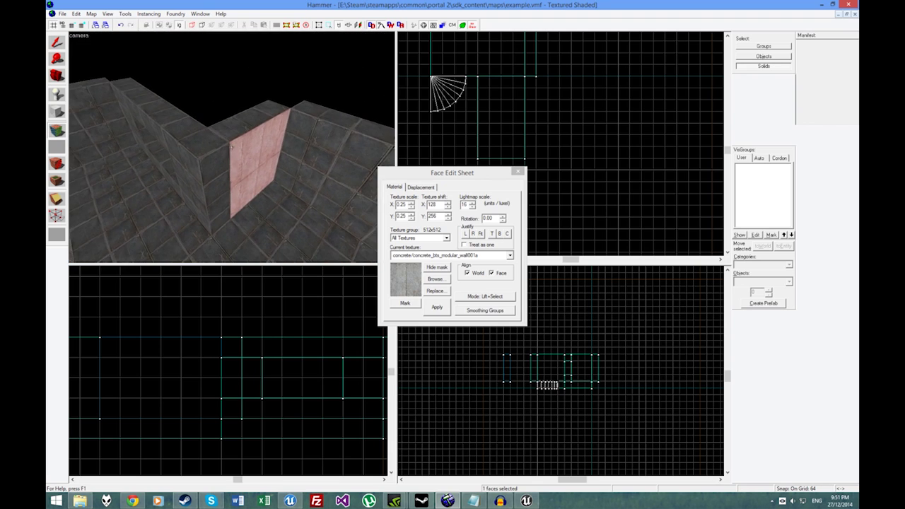
- Select the block's five solids, create power 3 displacements on their faces and subdivide them
left_click(57, 43)
left_click(266, 138)
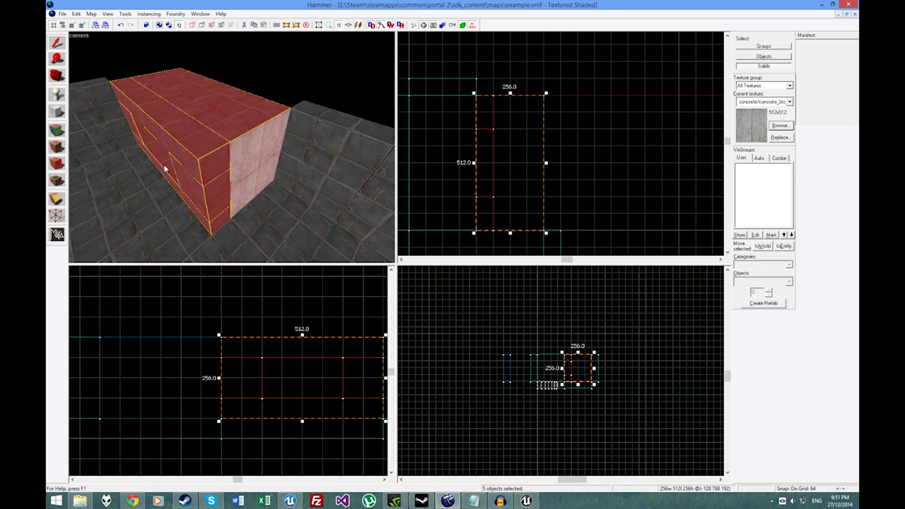
key("a")
key("z")
key("z")
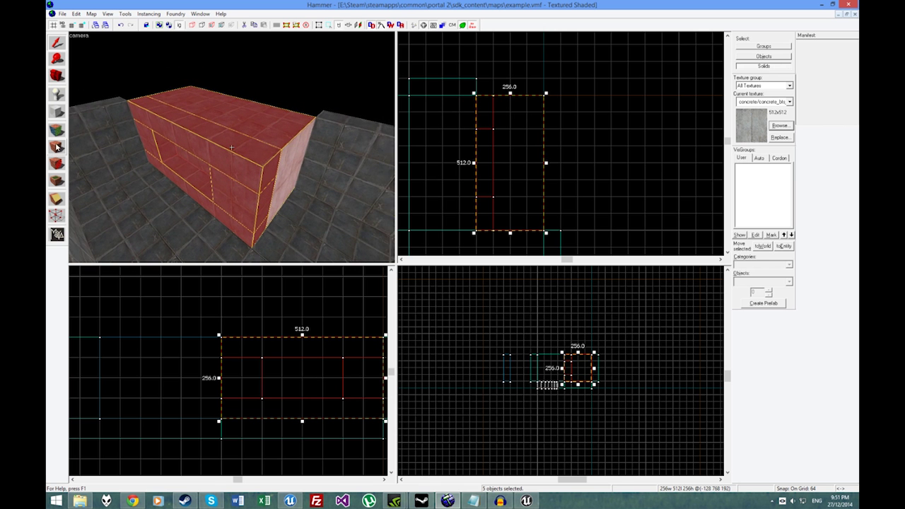
left_click(57, 147)
left_click(420, 186)
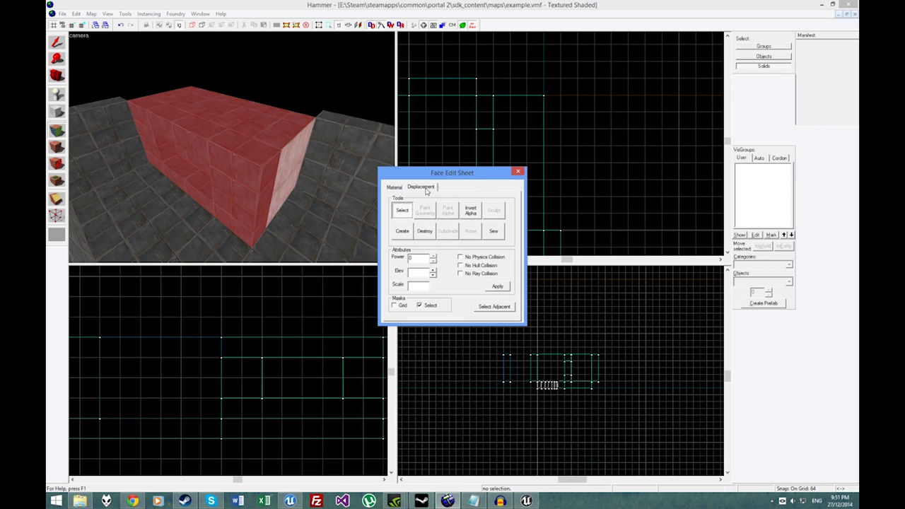
left_click(402, 231)
left_click(445, 260)
left_click(447, 231)
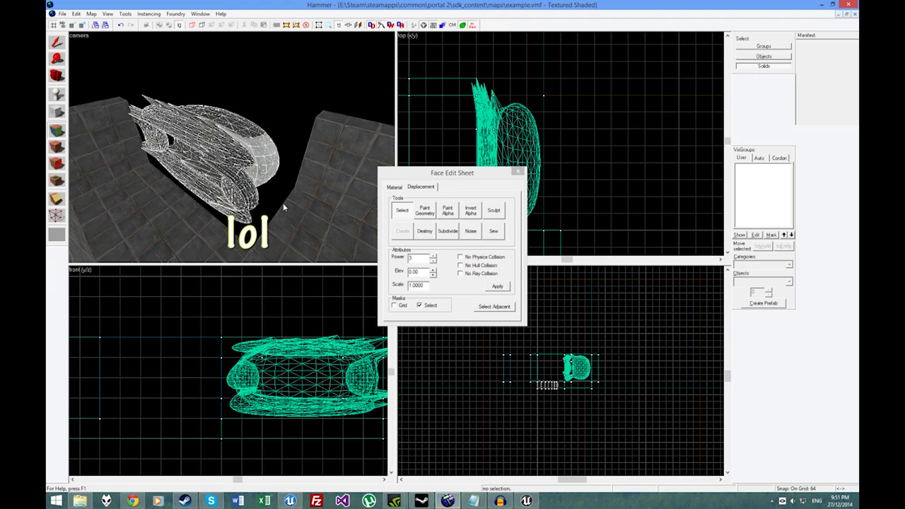
- Undo the subdivision and the displacement creation on the block
key("ctrl+z")
key("z")
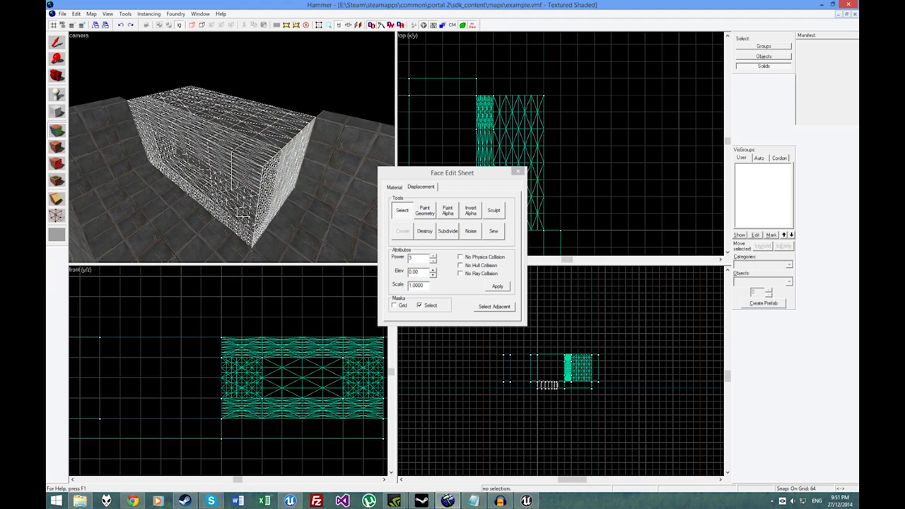
key("ctrl+z")
left_click(428, 231)
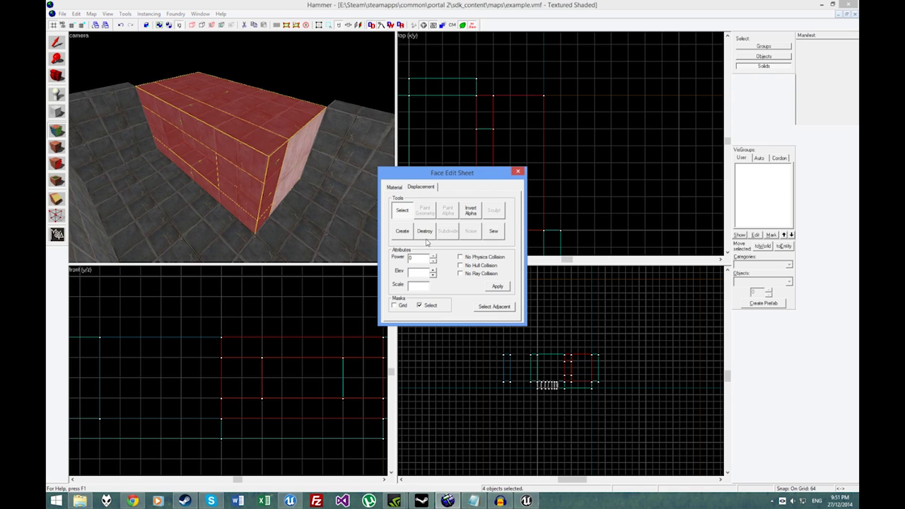
- Delete the 192 x 512 x 256 solid behind the wall with the window opening
left_click(57, 41)
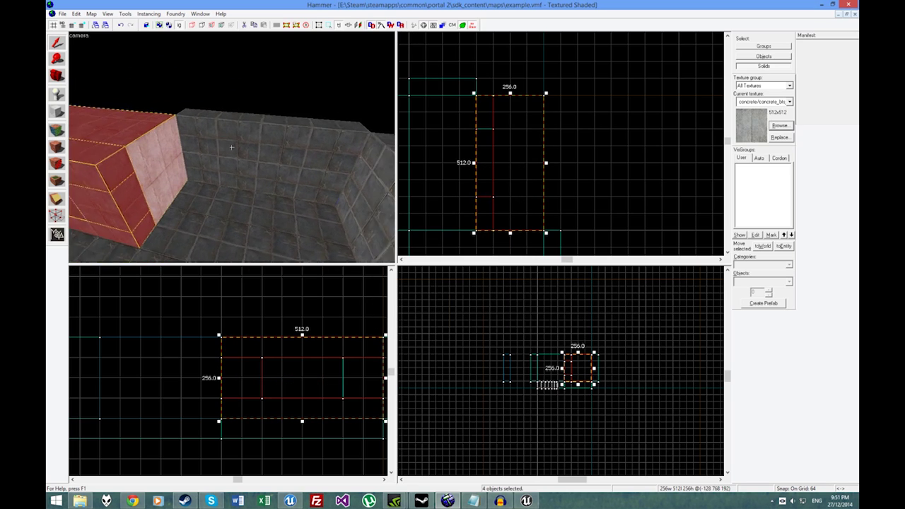
key("z")
left_click(237, 136)
key("z")
key("z")
left_click(260, 131)
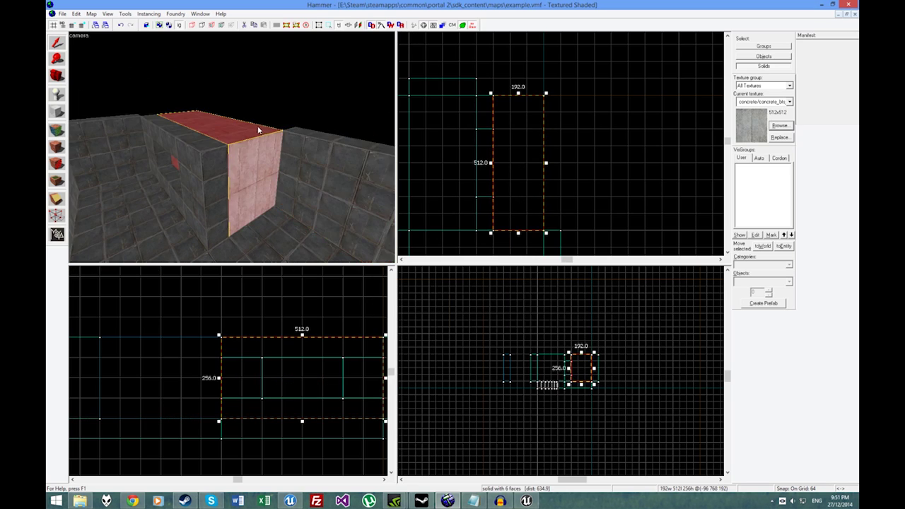
key("Delete")
key("z")
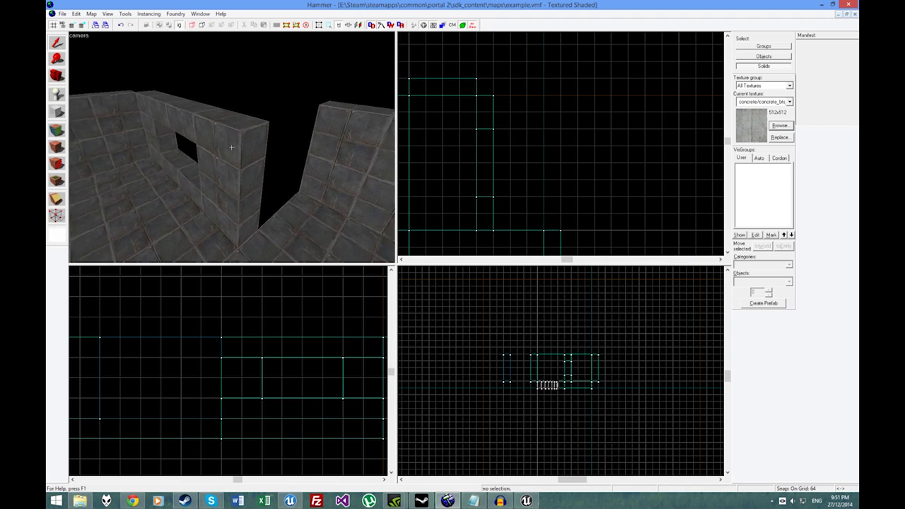
- Select the four wall solids framing the window opening and extend their depth to 576 units
left_click(231, 147)
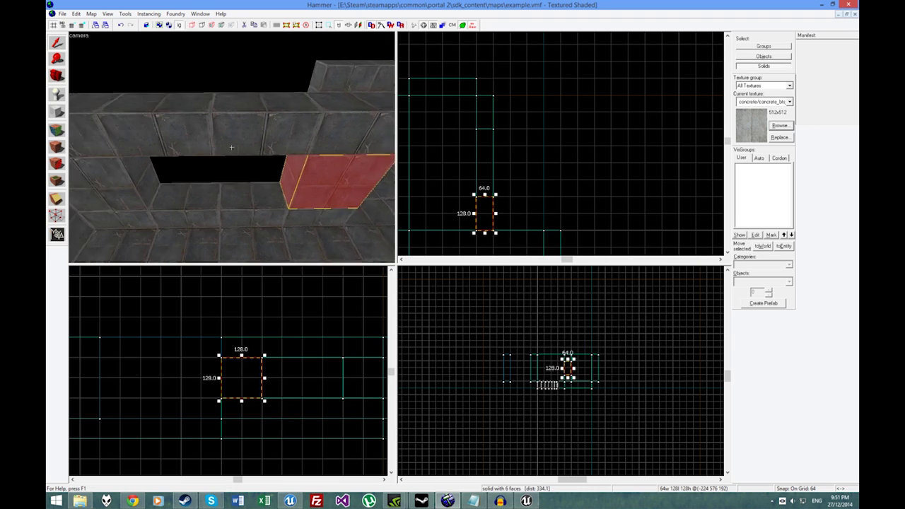
left_click(220, 189)
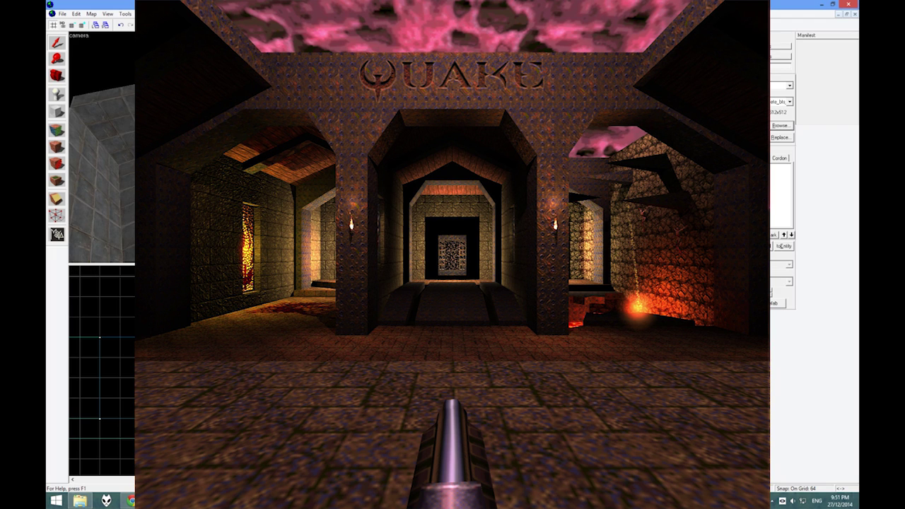
key("z")
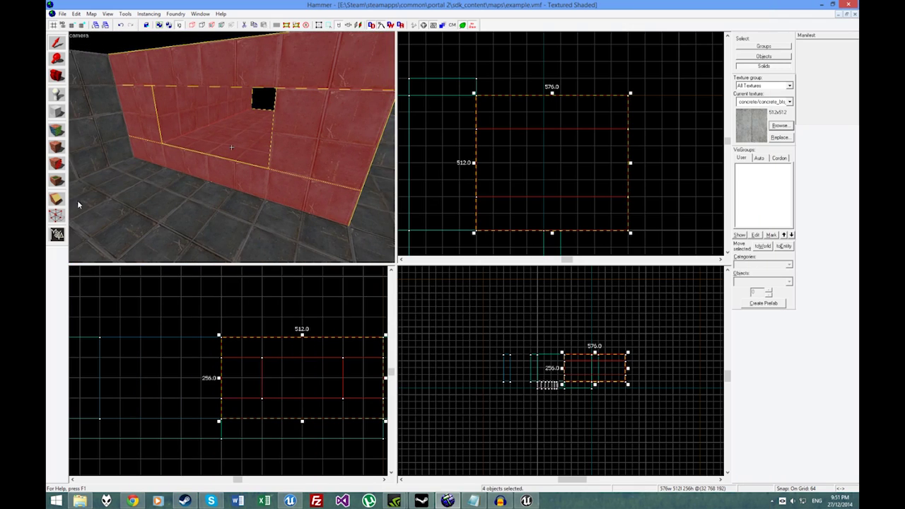
- Clip the four wall solids along both side edges of the window opening, keeping the pieces on each side
left_click(57, 201)
left_click_drag(487, 198, 523, 198)
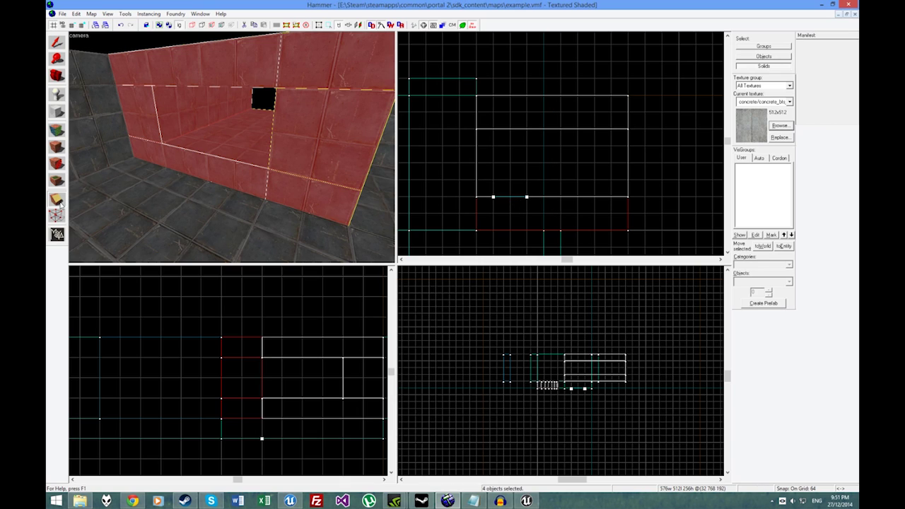
key("Return")
left_click_drag(492, 129, 511, 130)
key("Return")
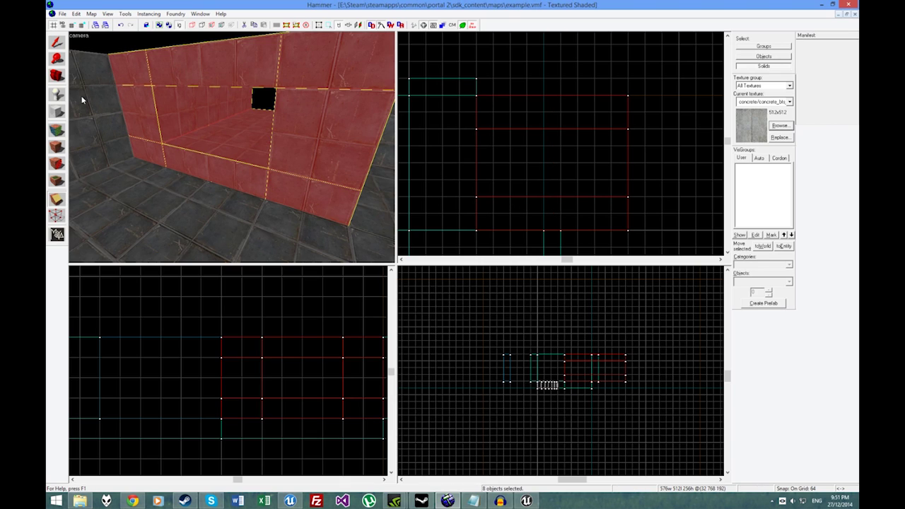
left_click(57, 42)
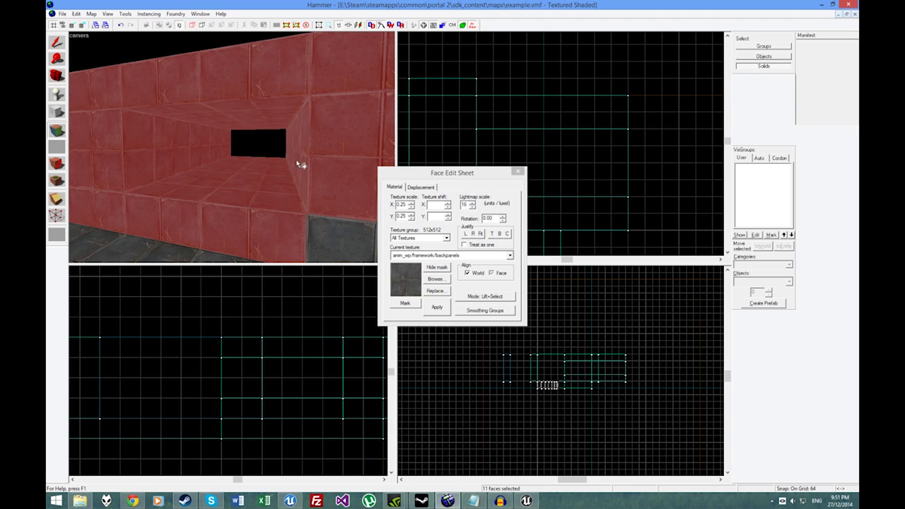
- Create power 3 displacements on the selected wall and tunnel faces and subdivide them into a rounded opening
left_click(421, 187)
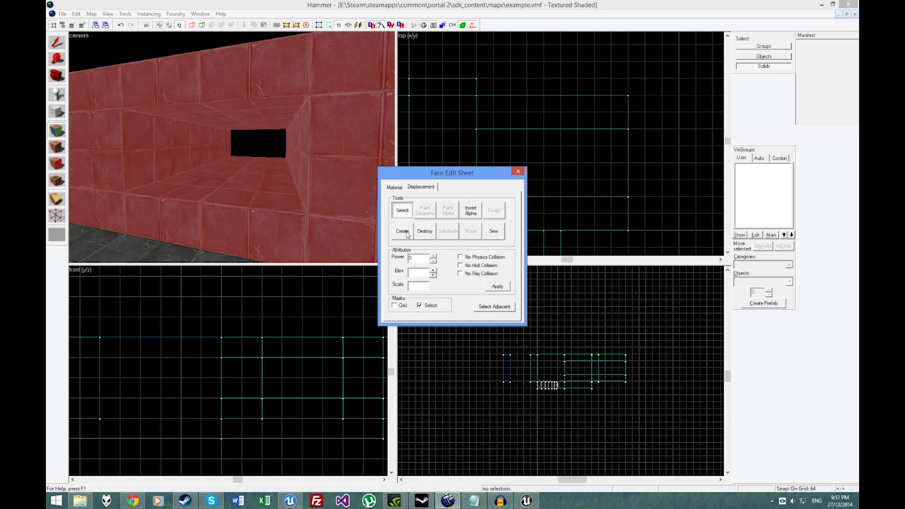
left_click(407, 235)
left_click(440, 255)
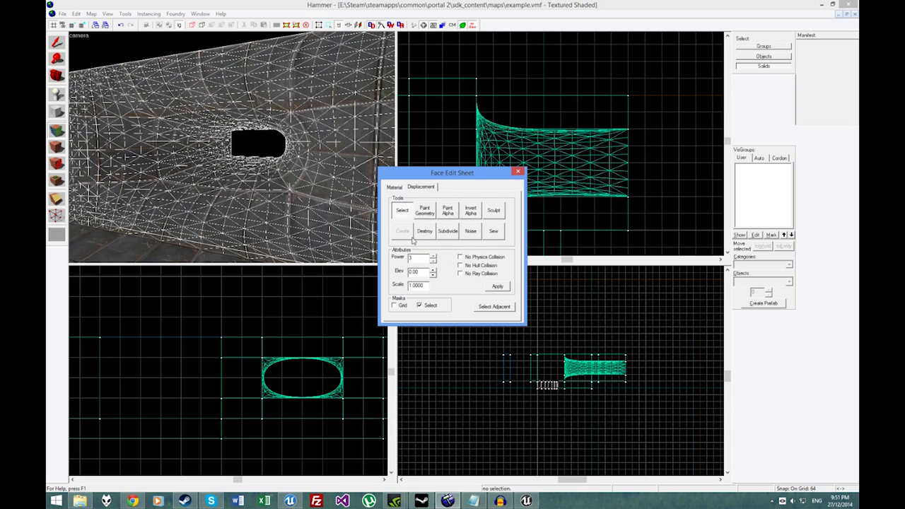